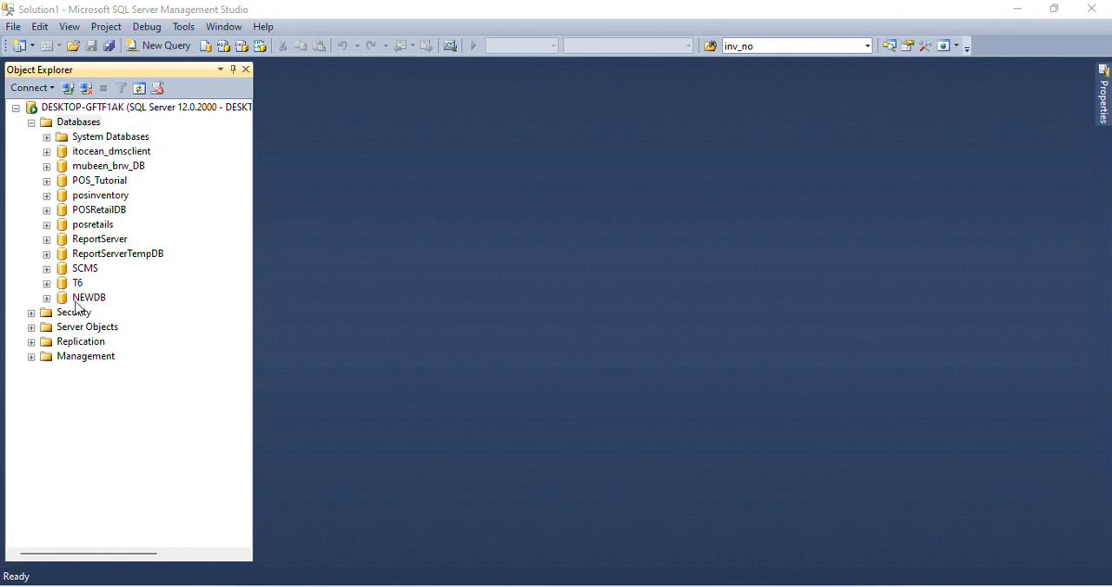
# - Look inside the NEWDB database's Tables folder and refresh the database
pyautogui.click(47, 298)
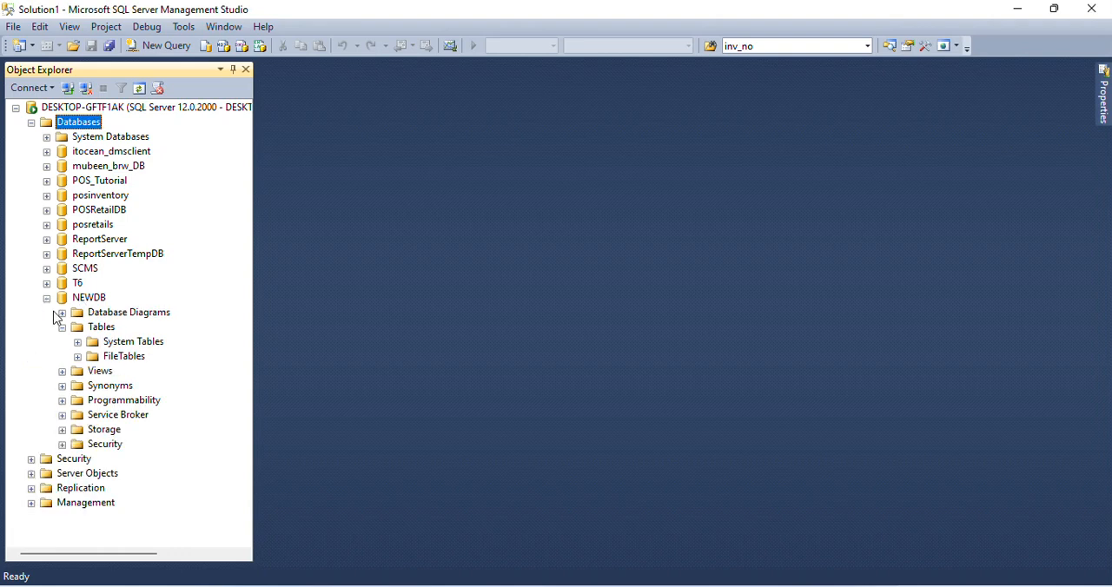
pyautogui.rightClick(75, 302)
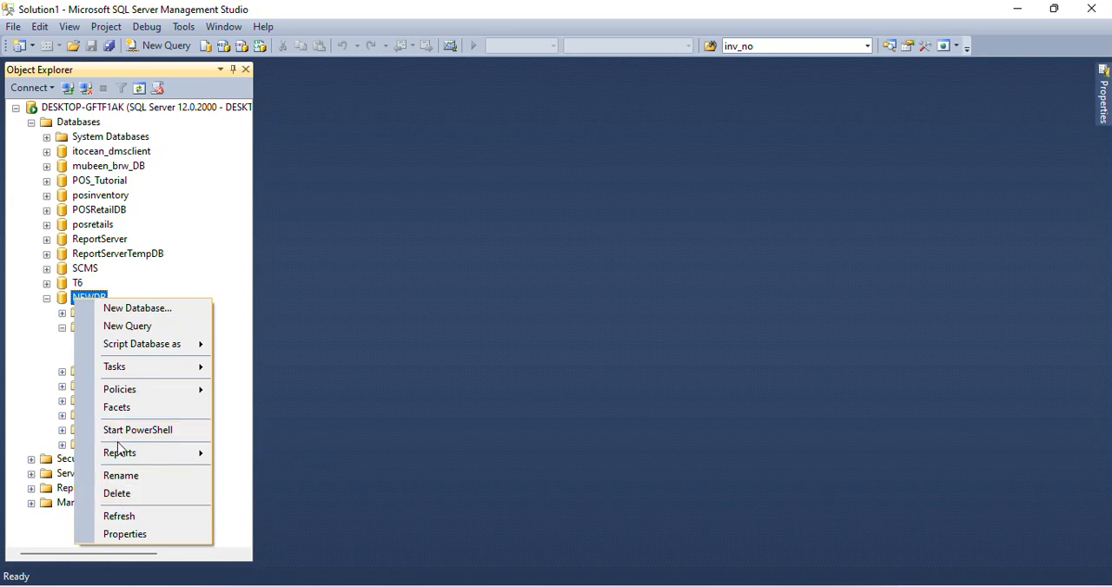
pyautogui.click(121, 518)
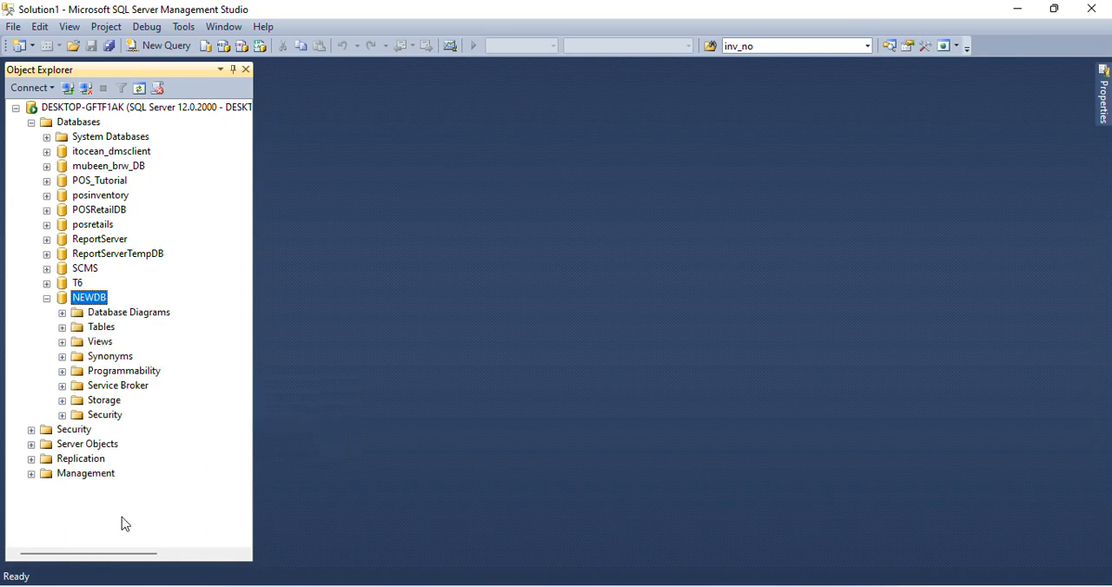
# - Examine the list of tables in the posinventory database
pyautogui.click(47, 195)
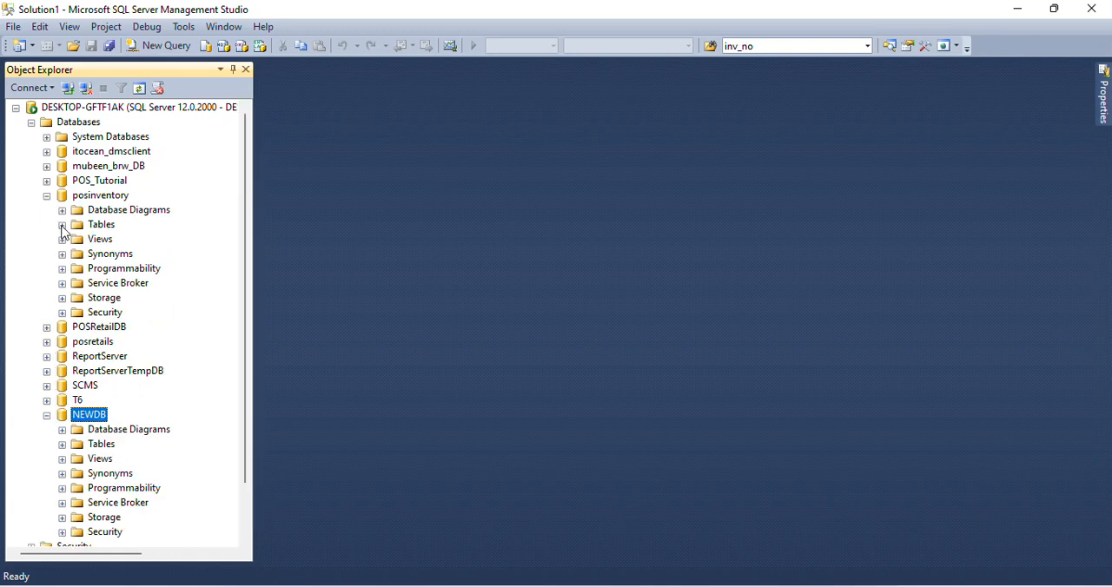
pyautogui.click(62, 225)
pyautogui.scroll(-9, 128, 323)
pyautogui.scroll(9, 126, 323)
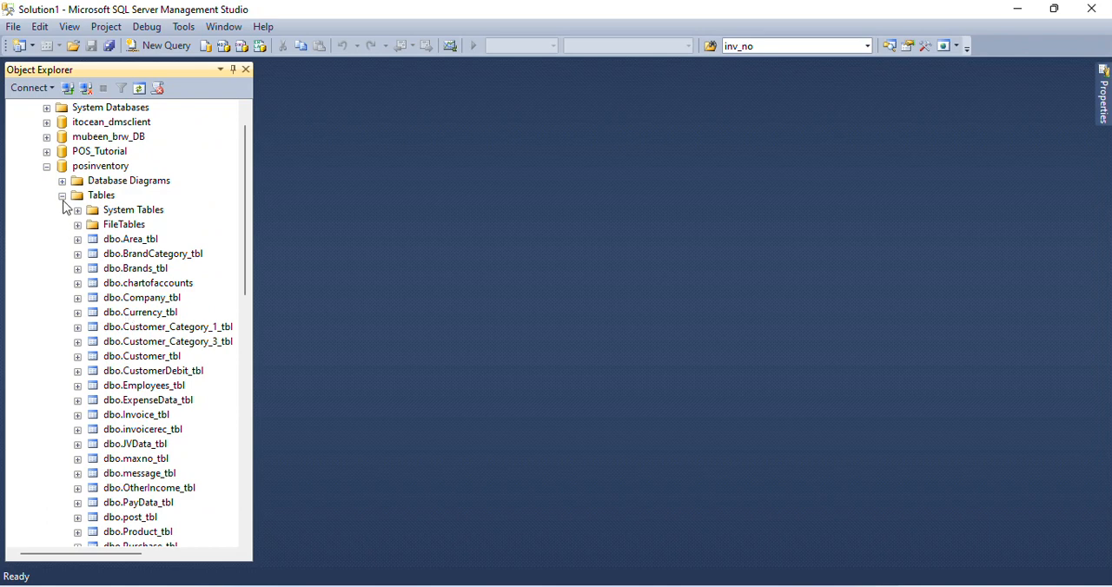
pyautogui.click(61, 196)
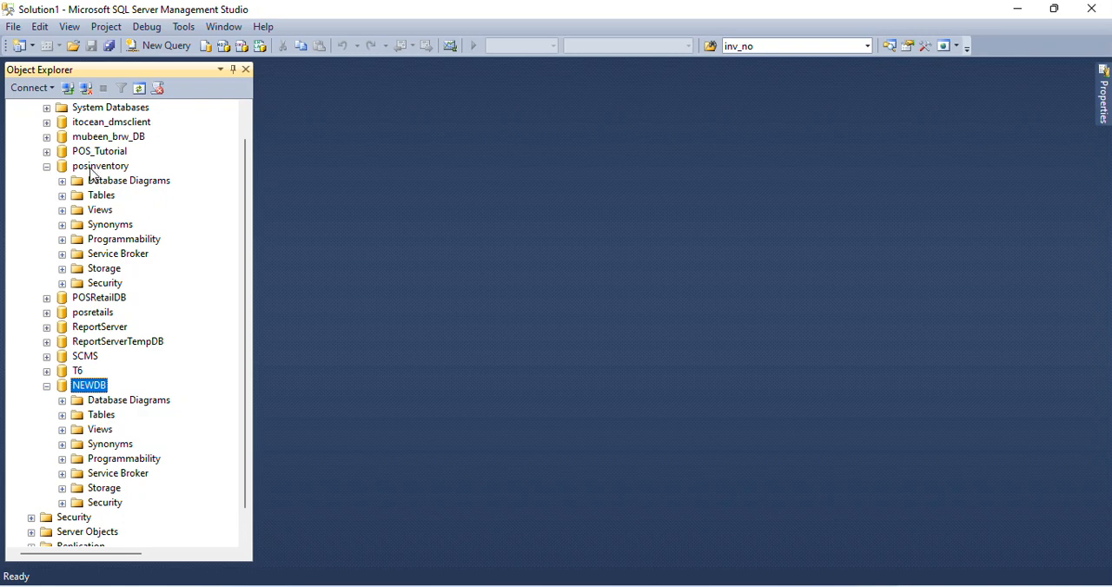
# - Start the Generate Scripts wizard for the posinventory database and proceed to choosing objects
pyautogui.rightClick(93, 173)
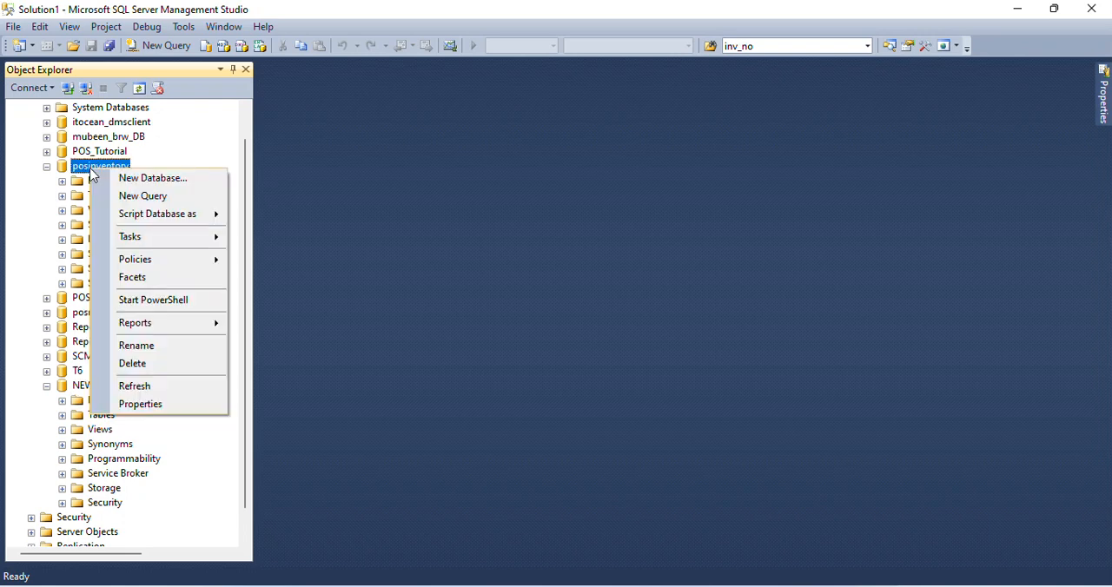
pyautogui.moveTo(123, 243)
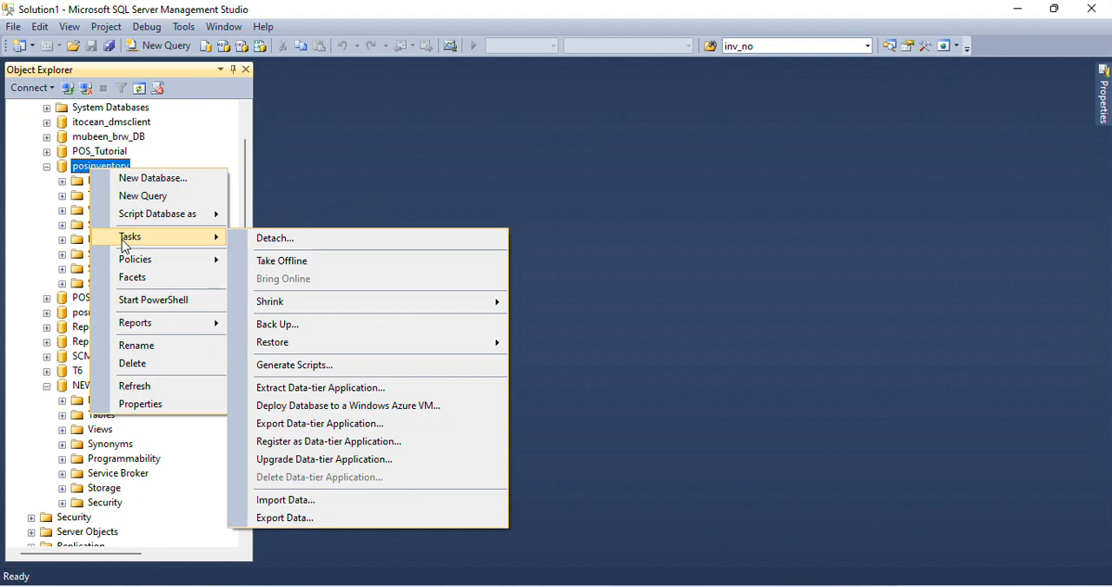
pyautogui.click(337, 366)
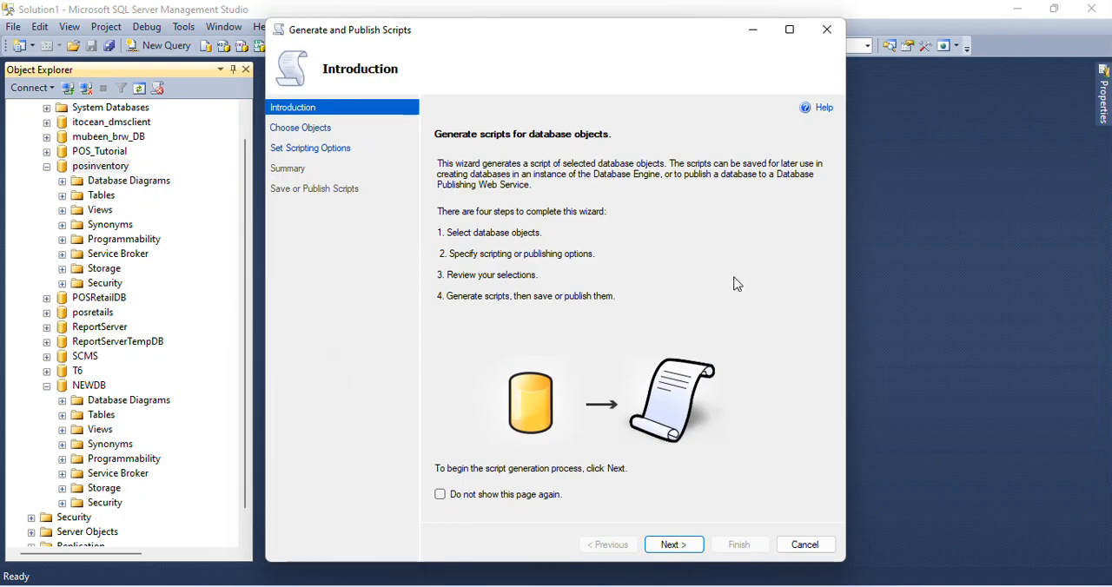
pyautogui.click(667, 549)
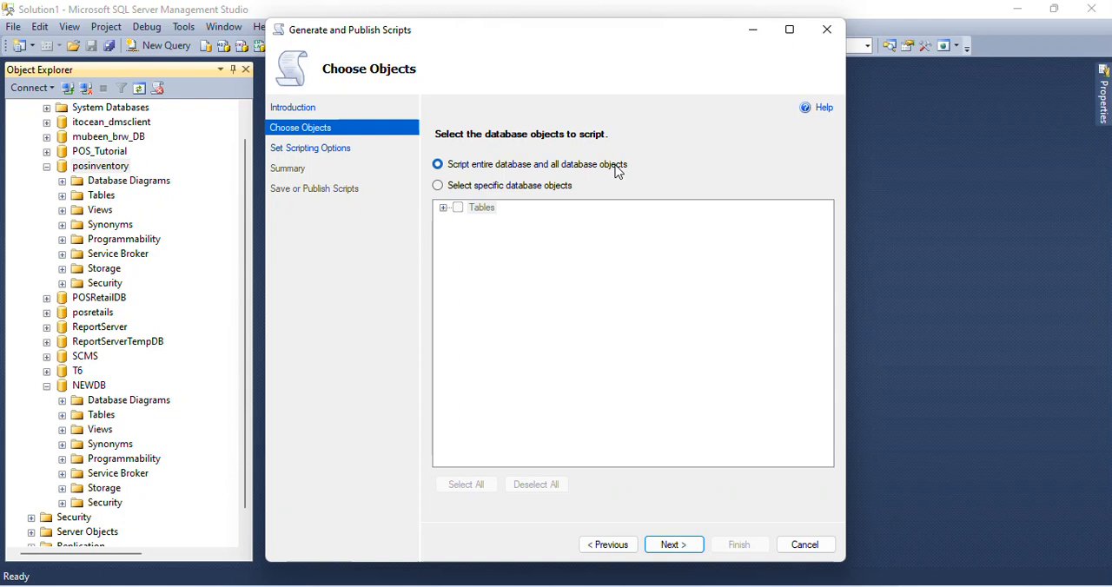
# - Choose to script specific database objects, include all tables, and continue to the scripting options
pyautogui.click(437, 186)
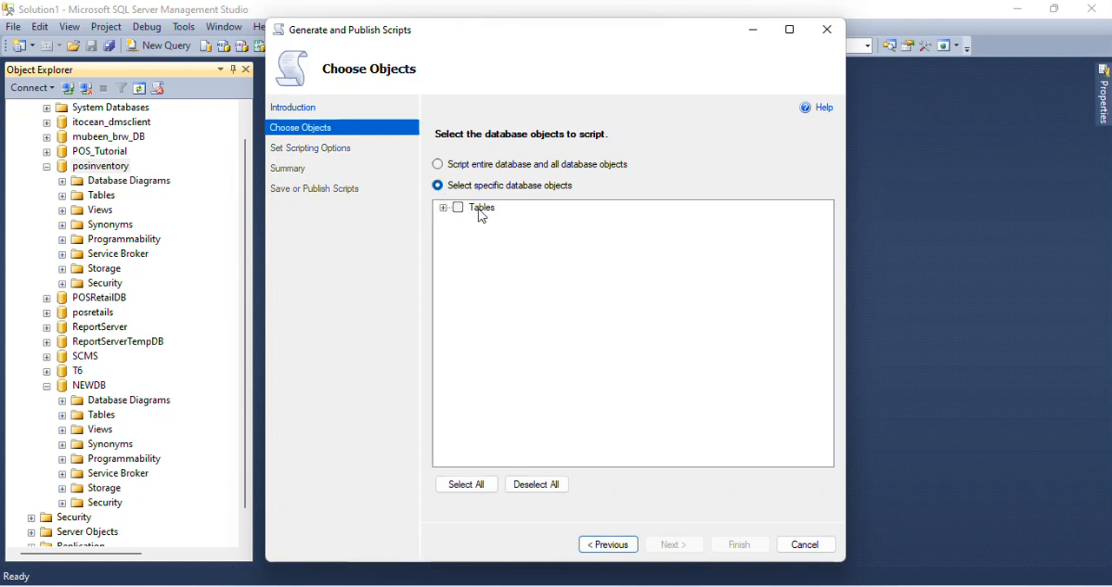
pyautogui.click(444, 209)
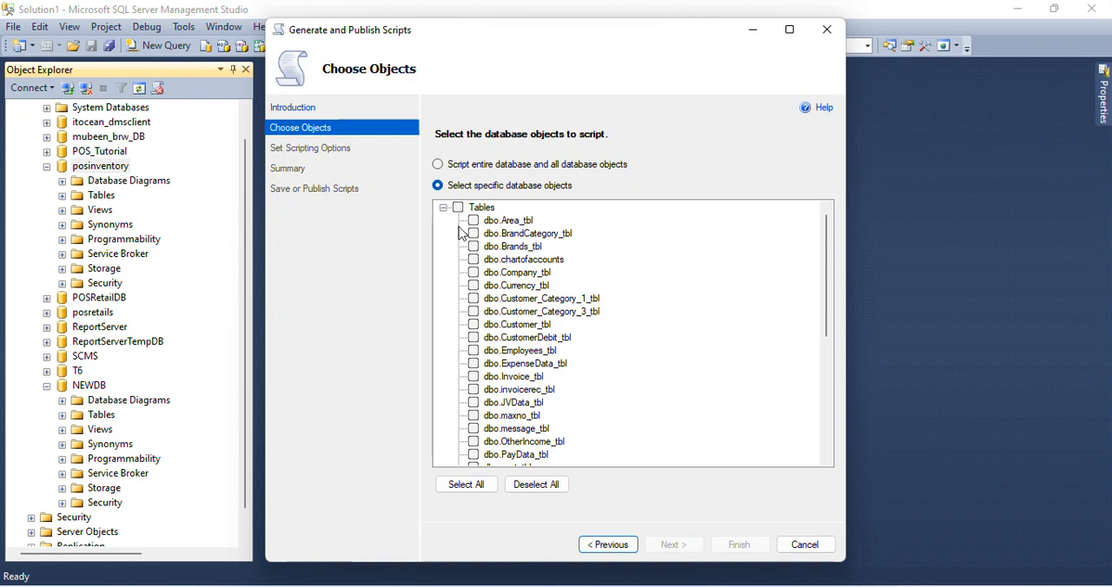
pyautogui.scroll(-3, 512, 324)
pyautogui.scroll(-3, 512, 324)
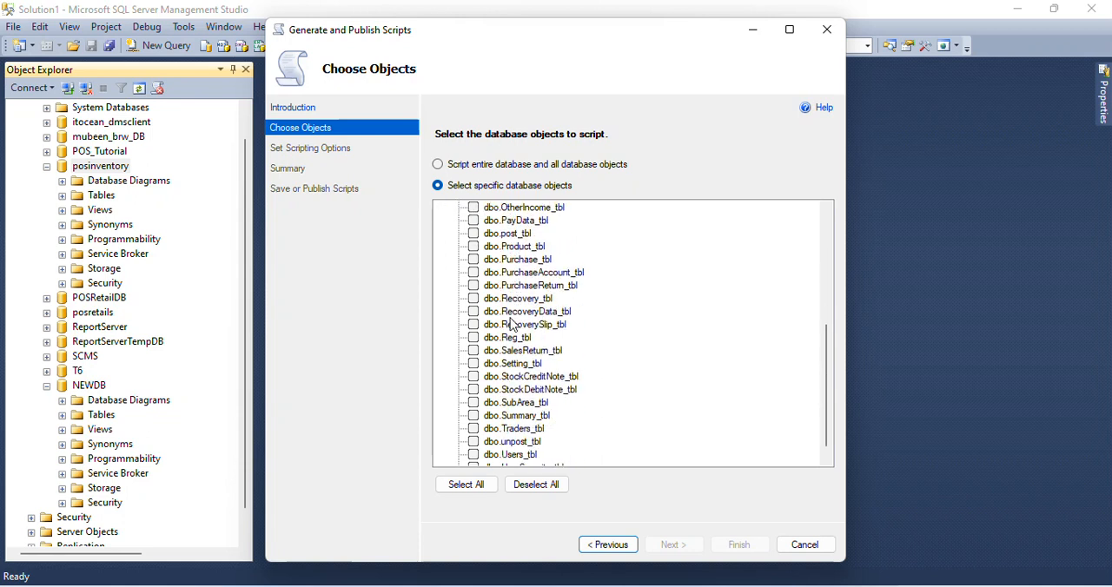
pyautogui.click(474, 272)
pyautogui.click(473, 286)
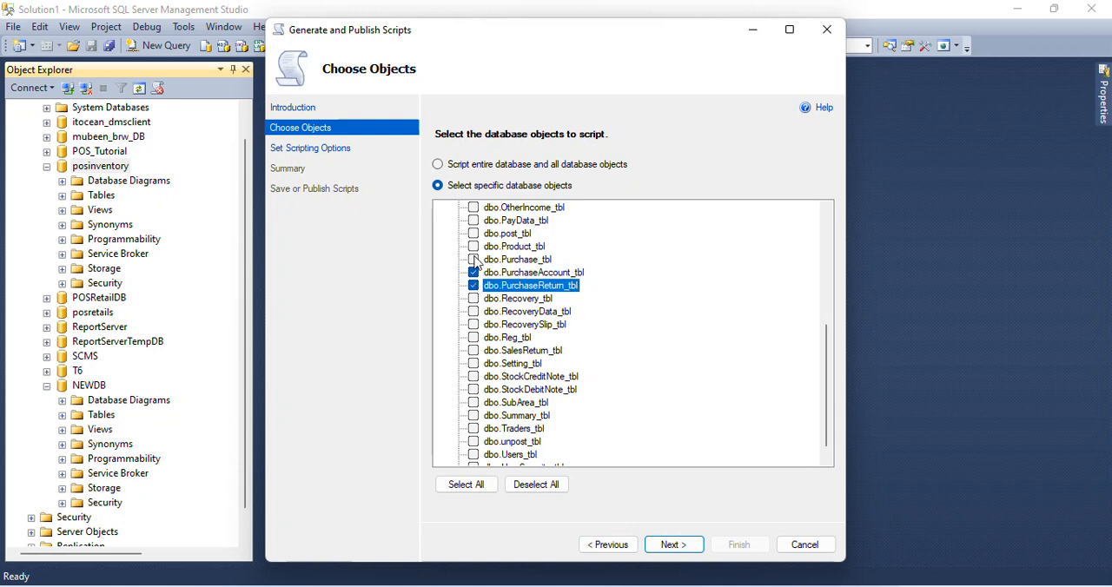
pyautogui.click(474, 259)
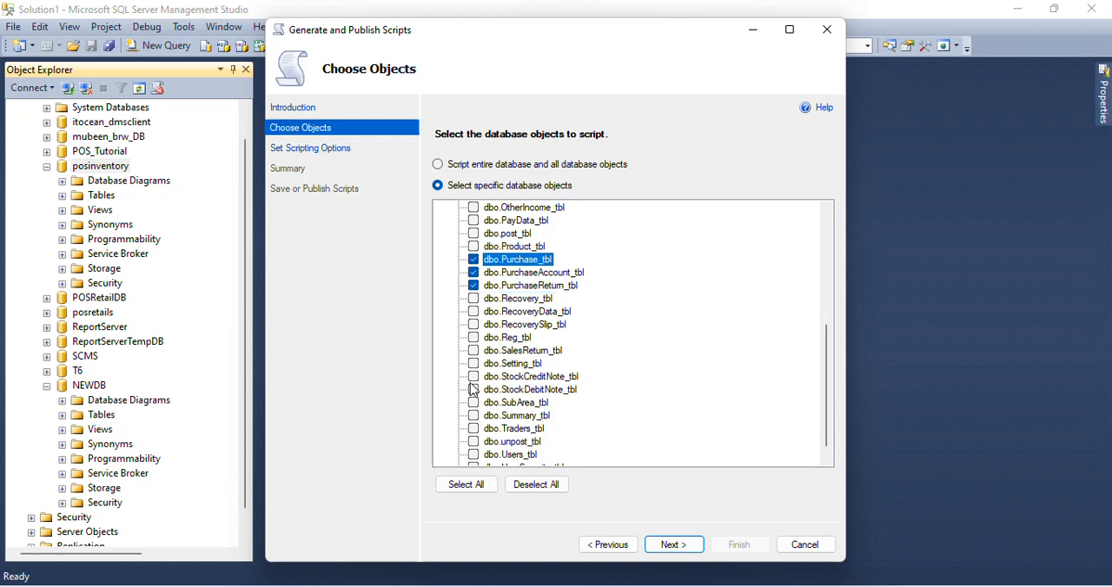
pyautogui.click(456, 486)
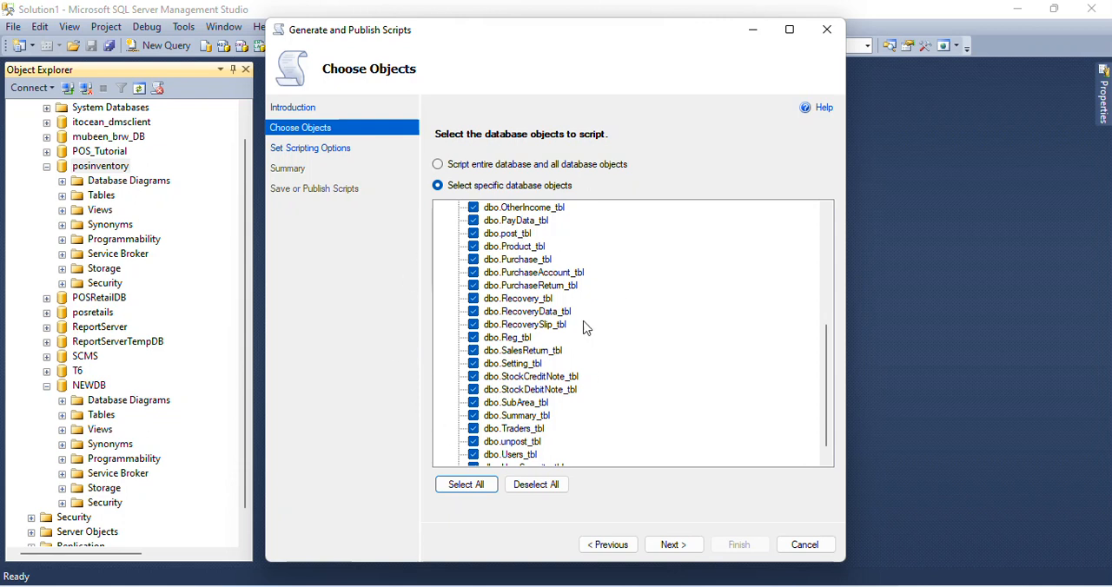
pyautogui.click(674, 547)
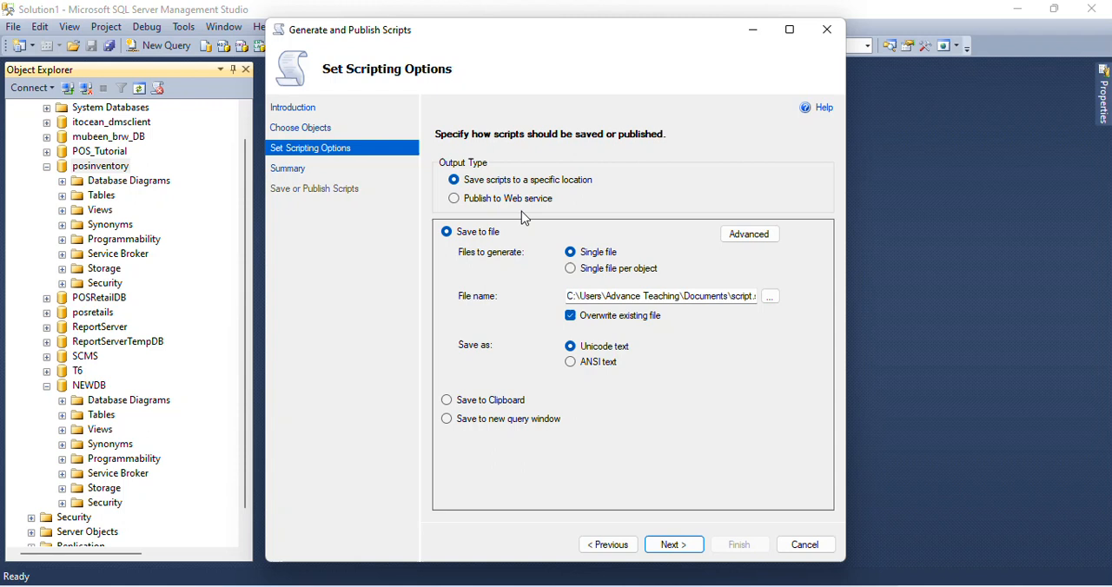
# - Set the script output to a new query window, review the Table/View Options in the summary, and generate the script
pyautogui.click(445, 402)
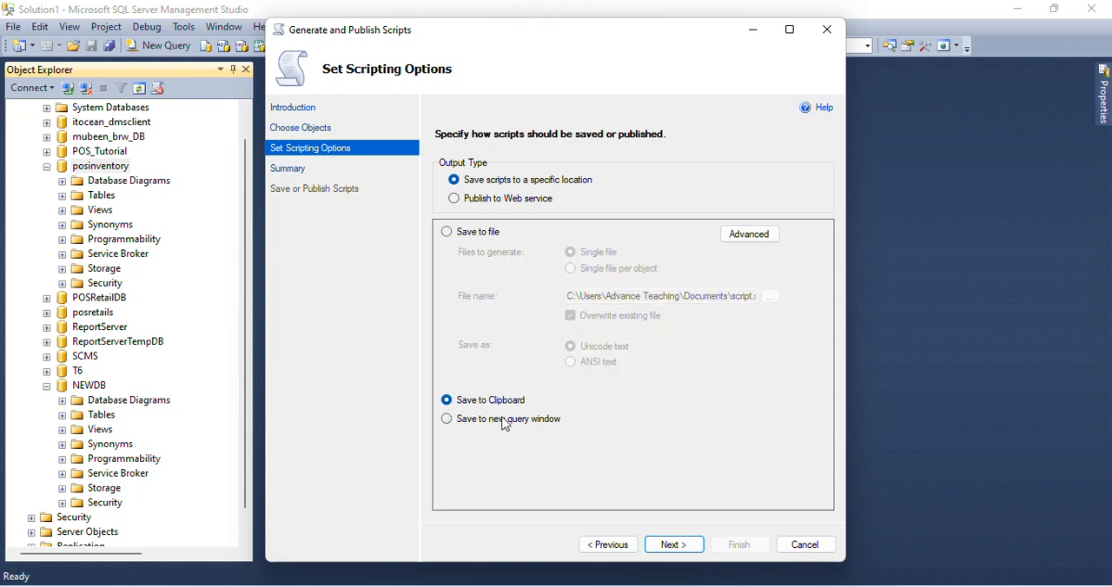
pyautogui.click(446, 419)
pyautogui.click(650, 545)
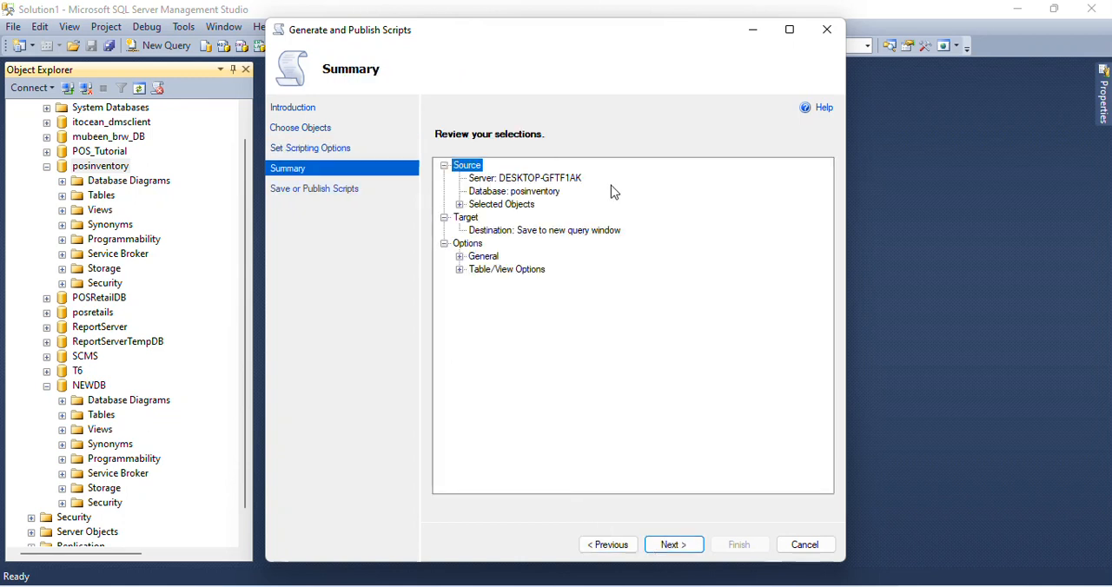
pyautogui.click(459, 270)
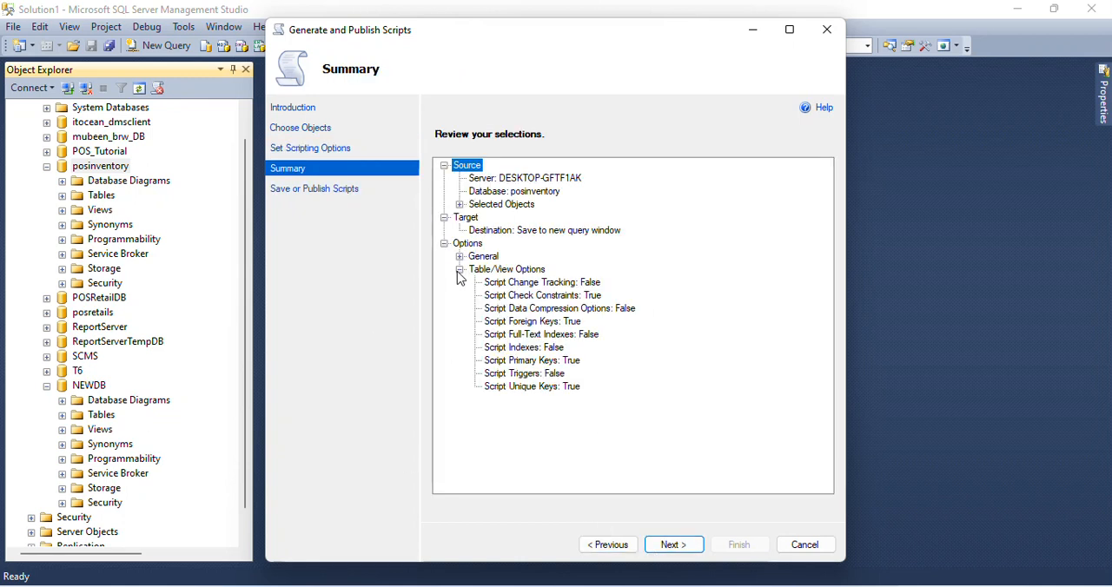
pyautogui.click(658, 545)
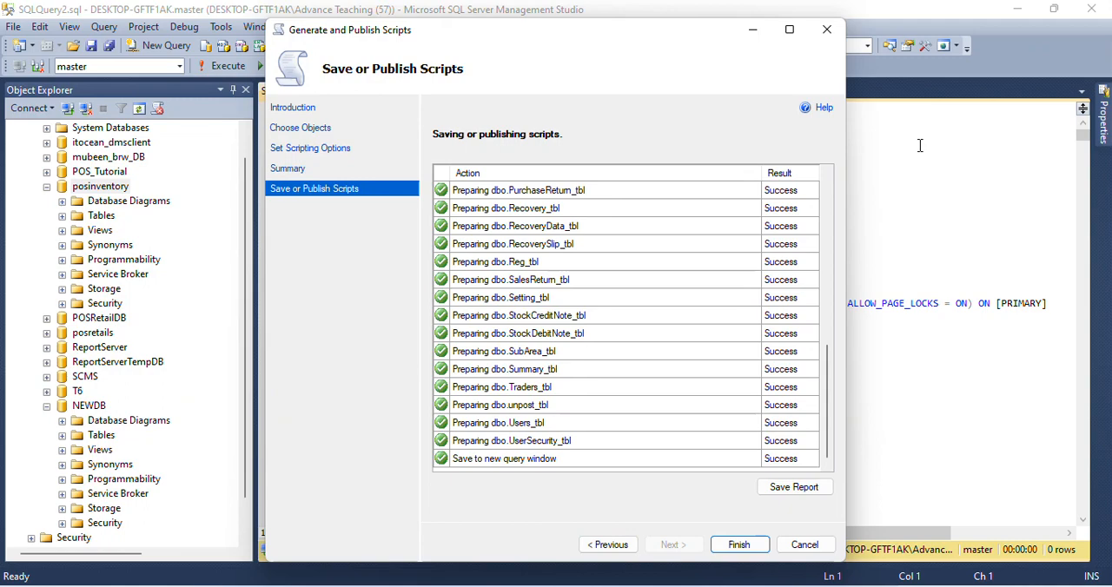
pyautogui.click(747, 545)
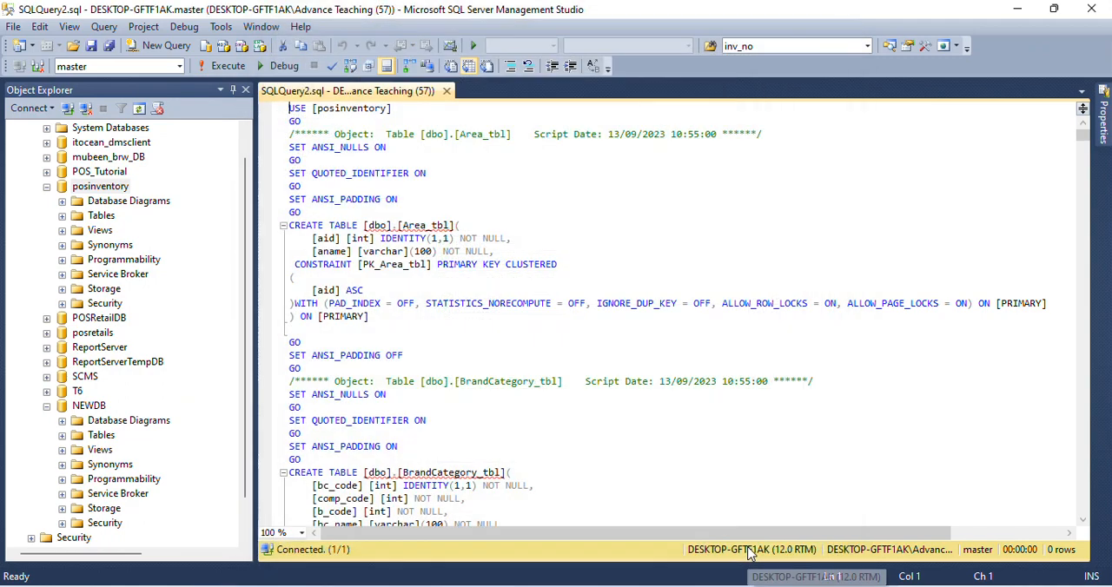
# - Look through the CREATE TABLE statements in the generated script and collapse NEWDB in the object tree
pyautogui.scroll(-20, 655, 293)
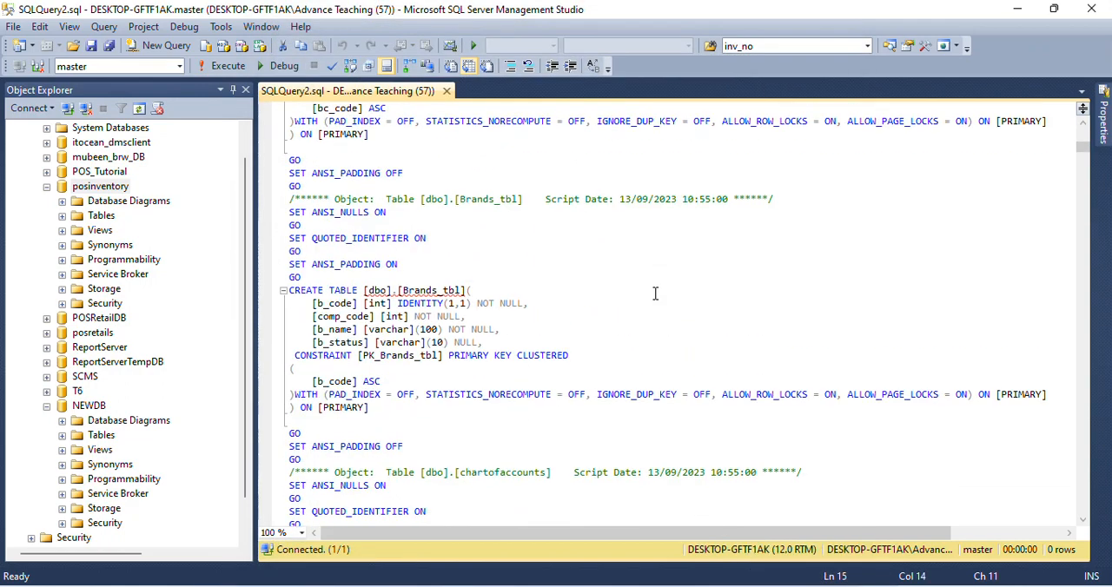
pyautogui.scroll(-20, 655, 293)
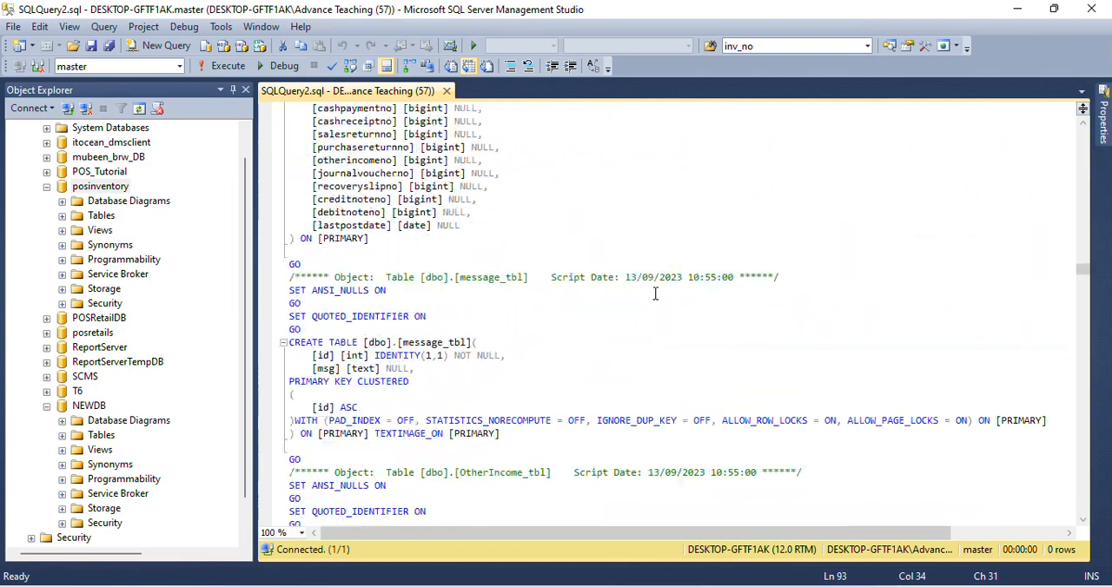
pyautogui.scroll(10, 655, 293)
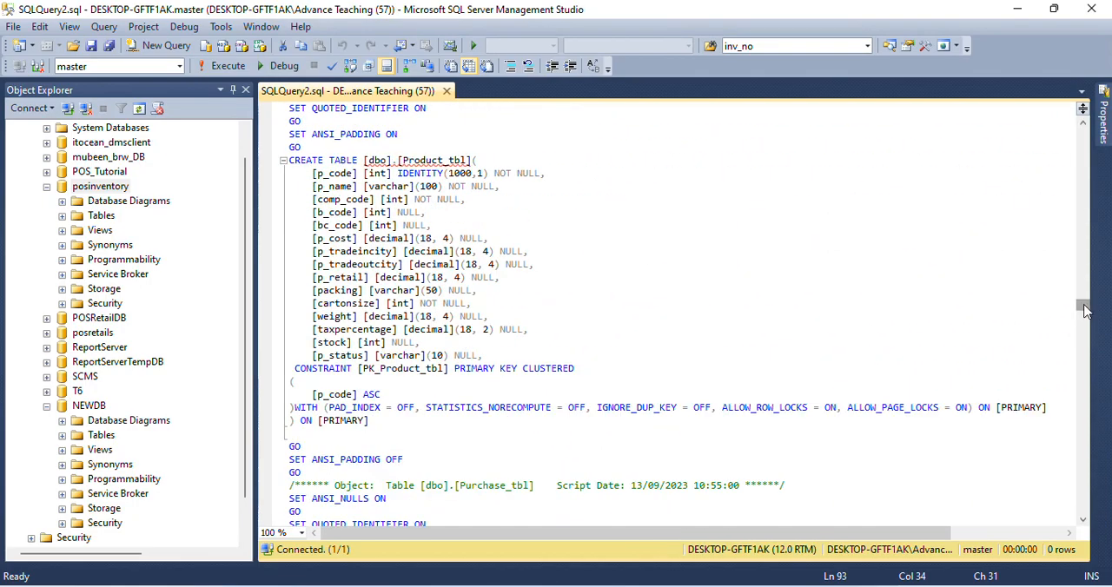
pyautogui.moveTo(1087, 314); pyautogui.dragTo(1085, 126)
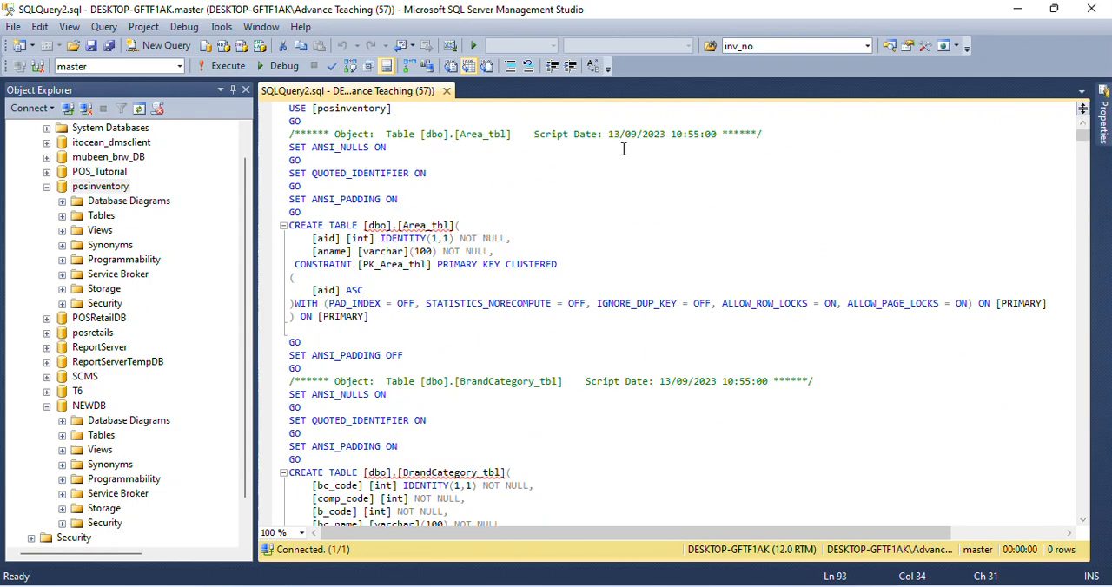
pyautogui.click(46, 406)
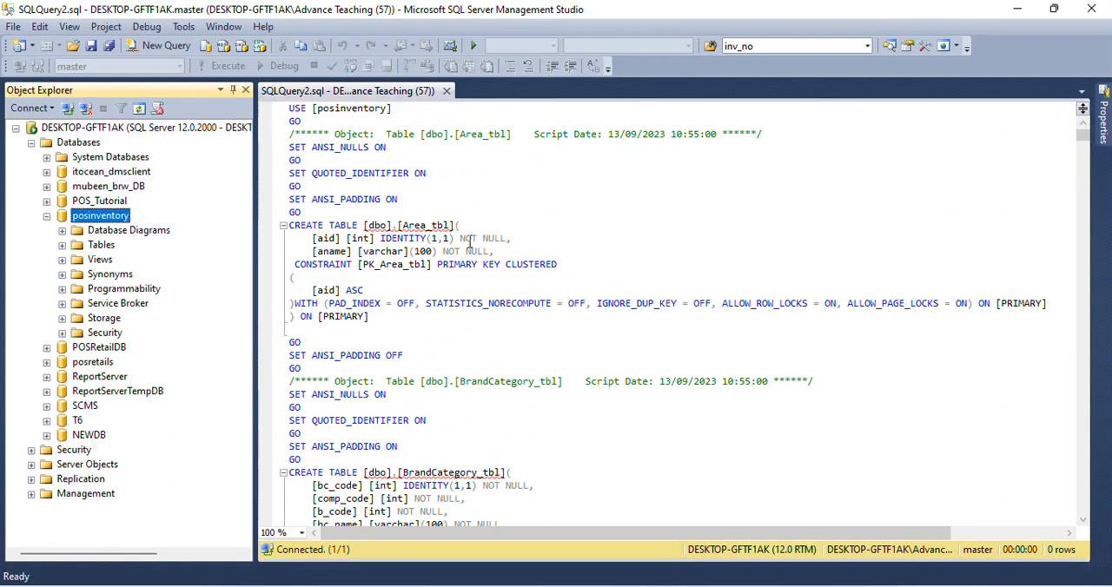
# - Change the database name in the script's USE statement to [newdb] and execute the script
pyautogui.click(335, 109)
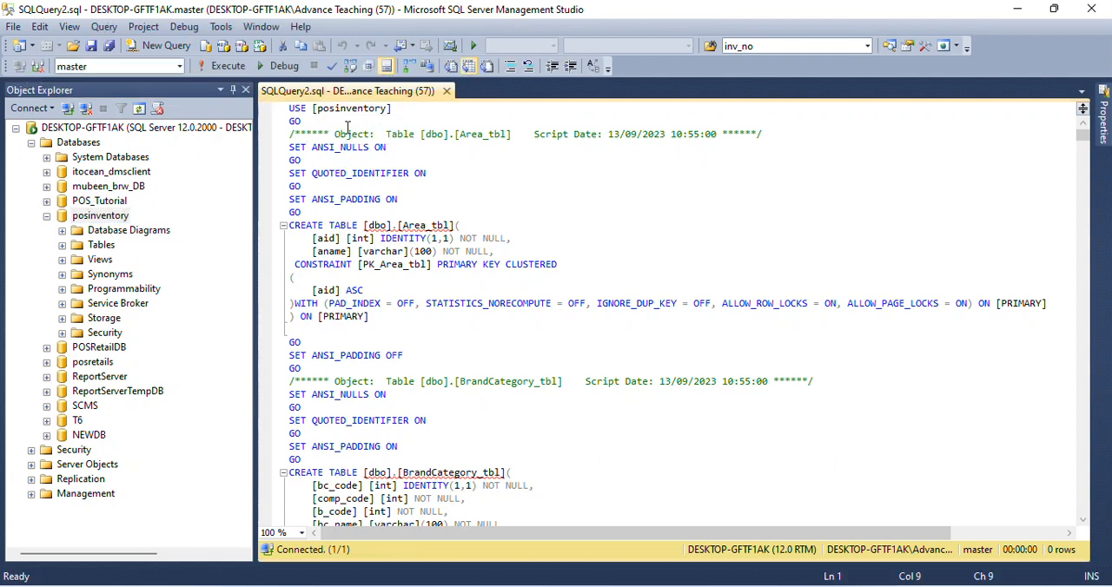
pyautogui.click(389, 109)
pyautogui.press('BackSpace')
pyautogui.press('BackSpace')
pyautogui.press('BackSpace')
pyautogui.press('BackSpace')
pyautogui.press('BackSpace')
pyautogui.press('BackSpace')
pyautogui.press('BackSpace')
pyautogui.press('BackSpace')
pyautogui.press('BackSpace')
pyautogui.press('BackSpace')
pyautogui.press('BackSpace')
pyautogui.press('BackSpace')
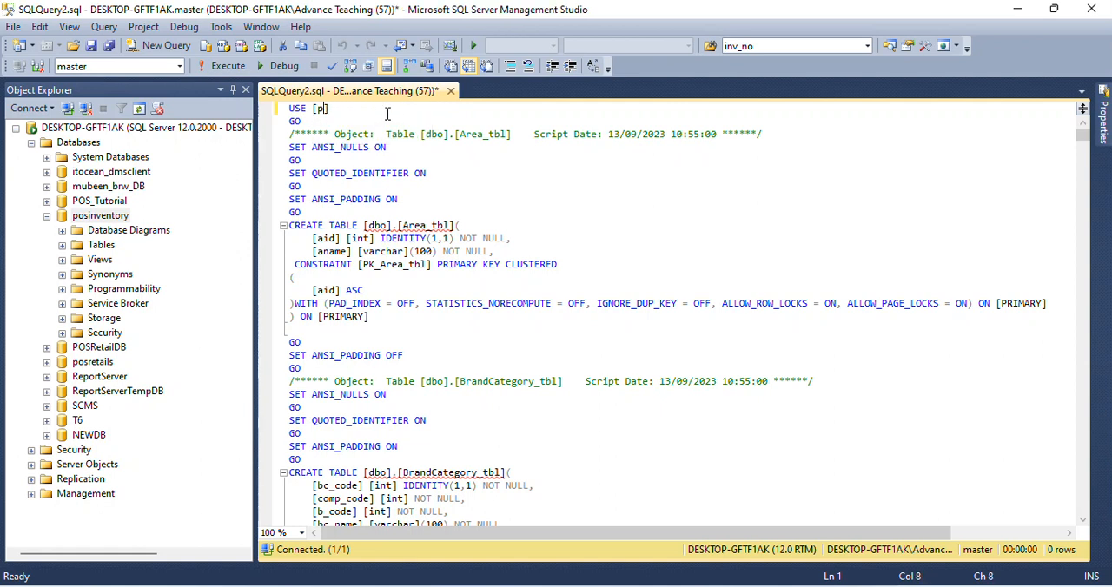
pyautogui.write('NEWD')
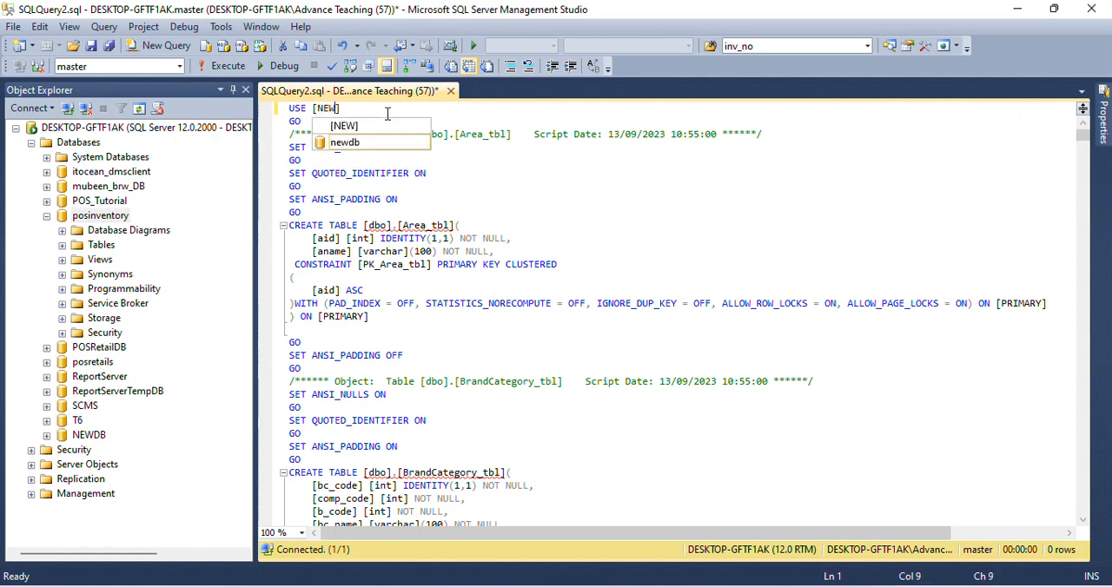
pyautogui.write('B')
pyautogui.press('Tab')
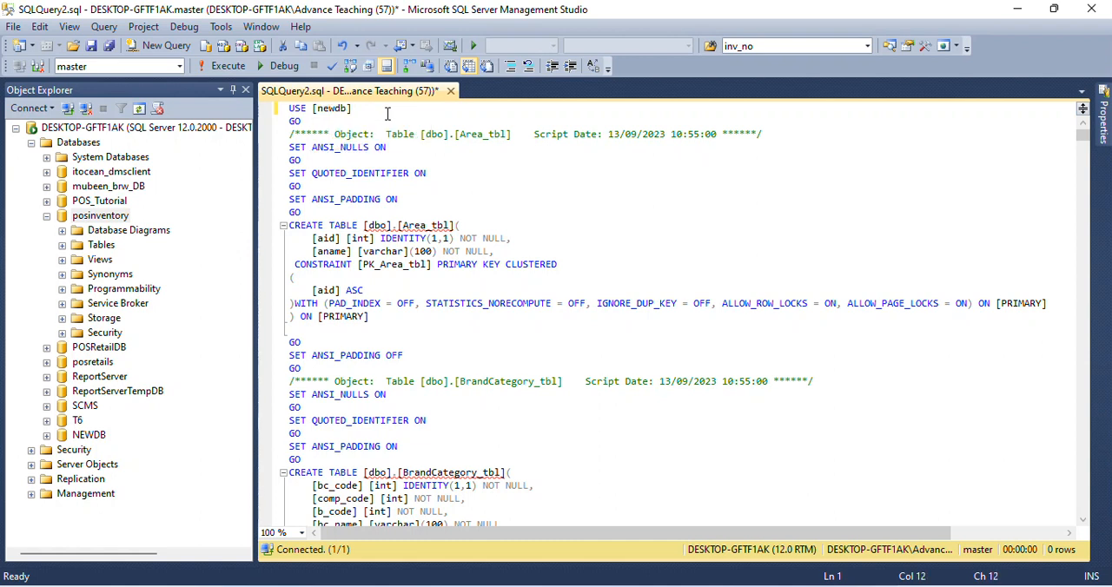
pyautogui.click(223, 68)
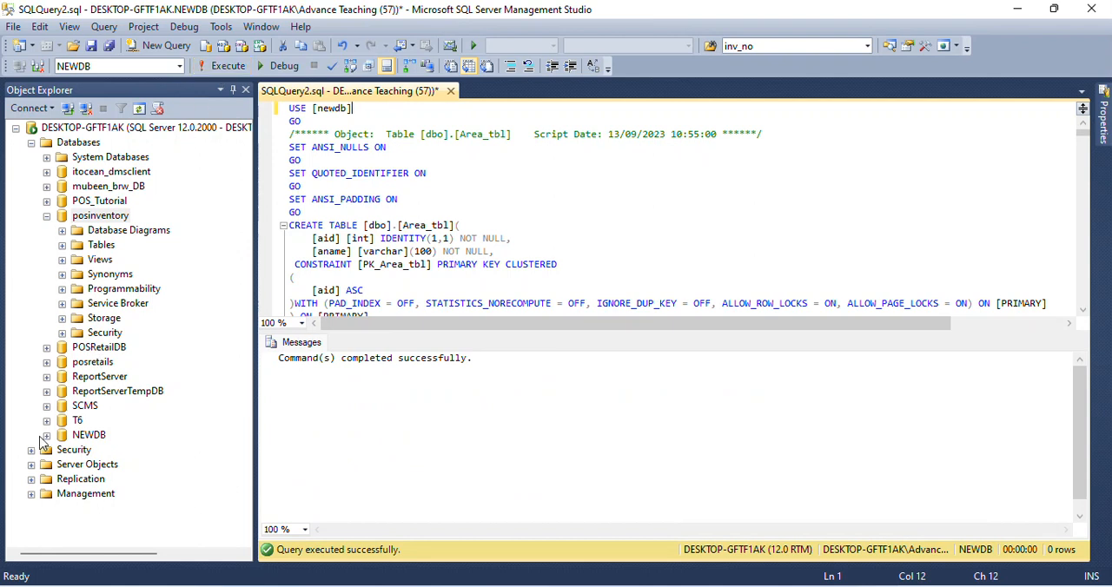
# - Collapse the posinventory database and check the tables created in NEWDB
pyautogui.click(47, 217)
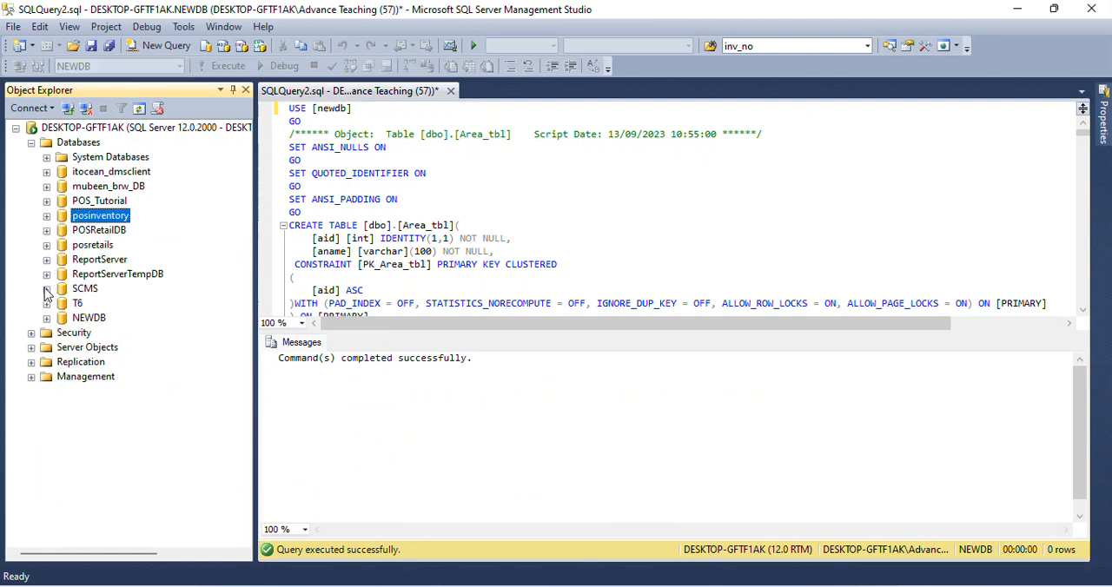
pyautogui.click(47, 318)
pyautogui.click(62, 347)
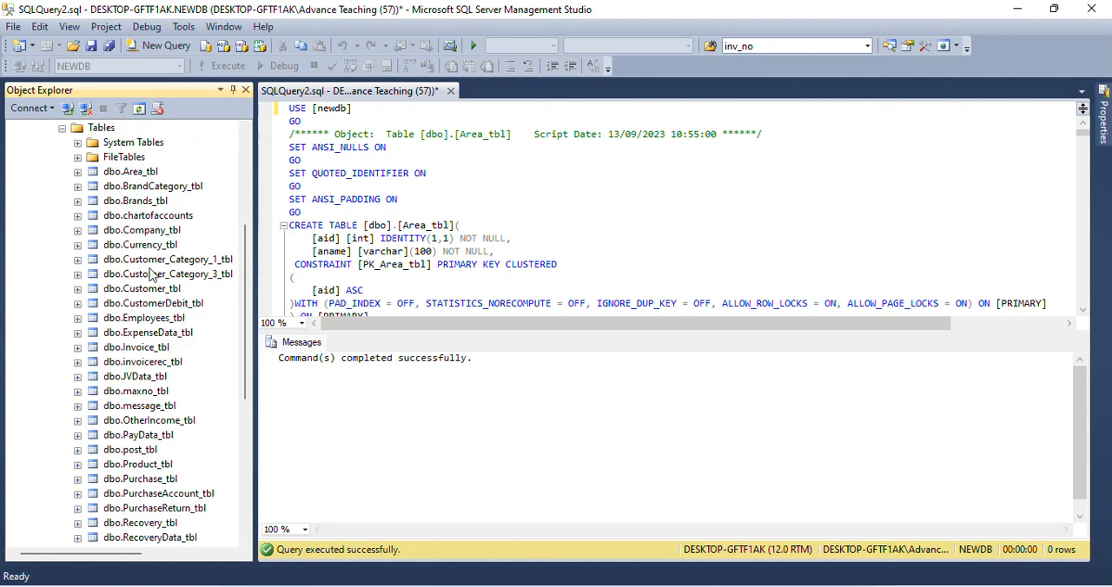
pyautogui.moveTo(244, 294)
pyautogui.mouseDown()
pyautogui.moveTo(259, 434)
pyautogui.moveTo(240, 293)
pyautogui.mouseUp()
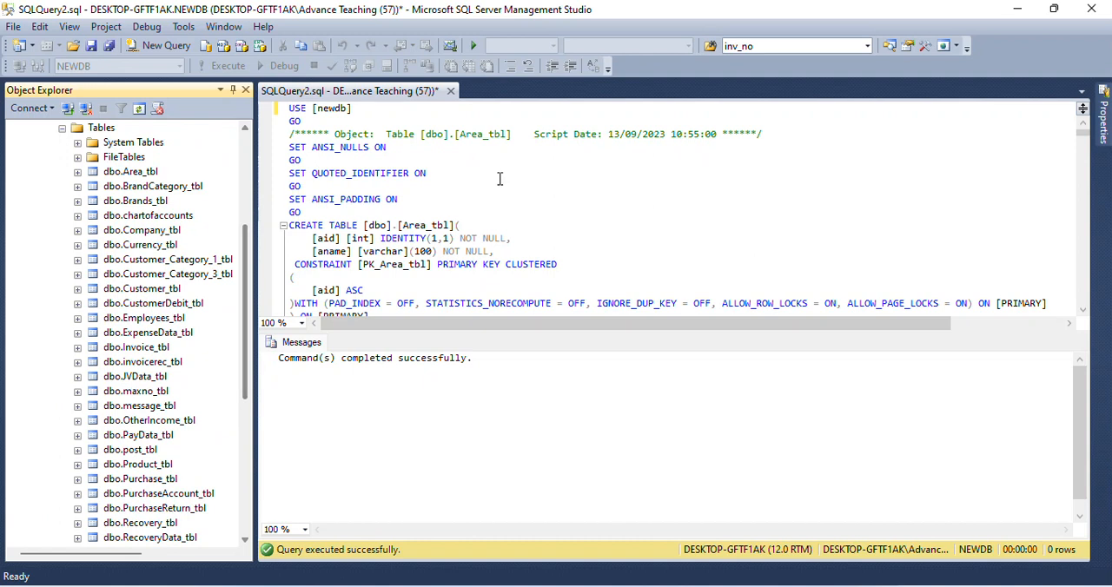
pyautogui.click(563, 197)
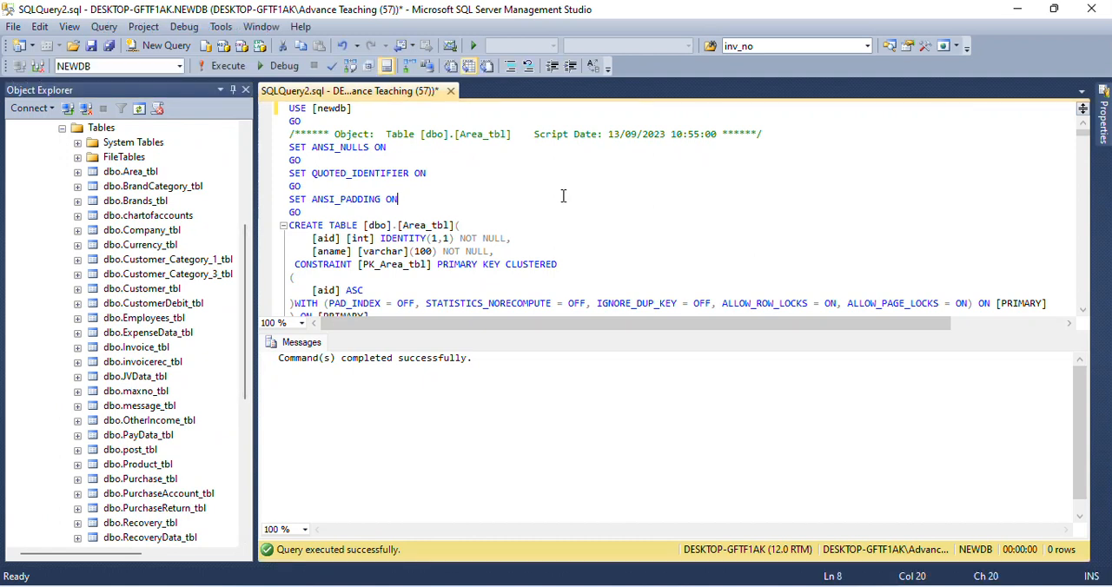